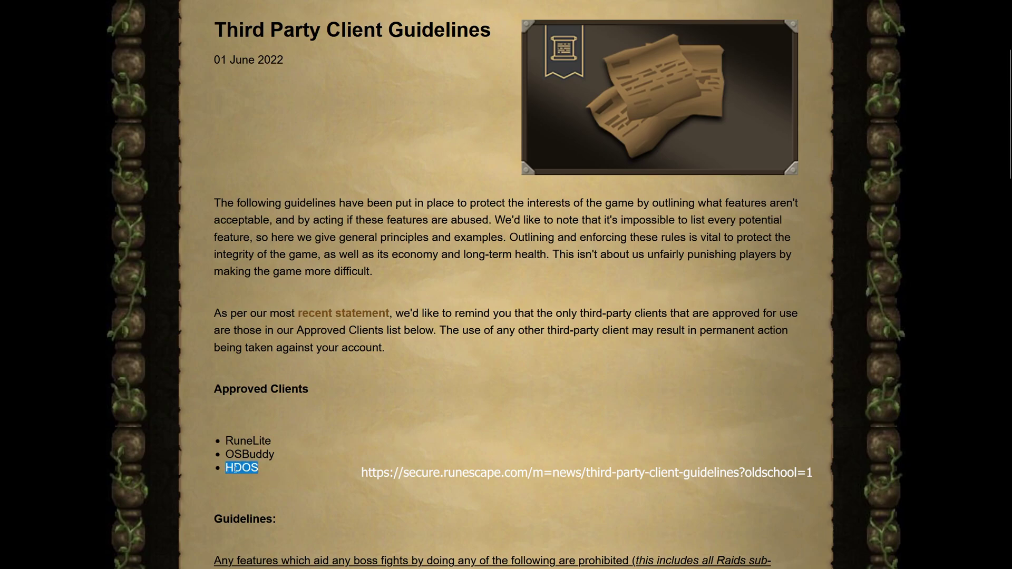
Clear the highlight from the HDOS entry in the Approved Clients list.
click(290, 474)
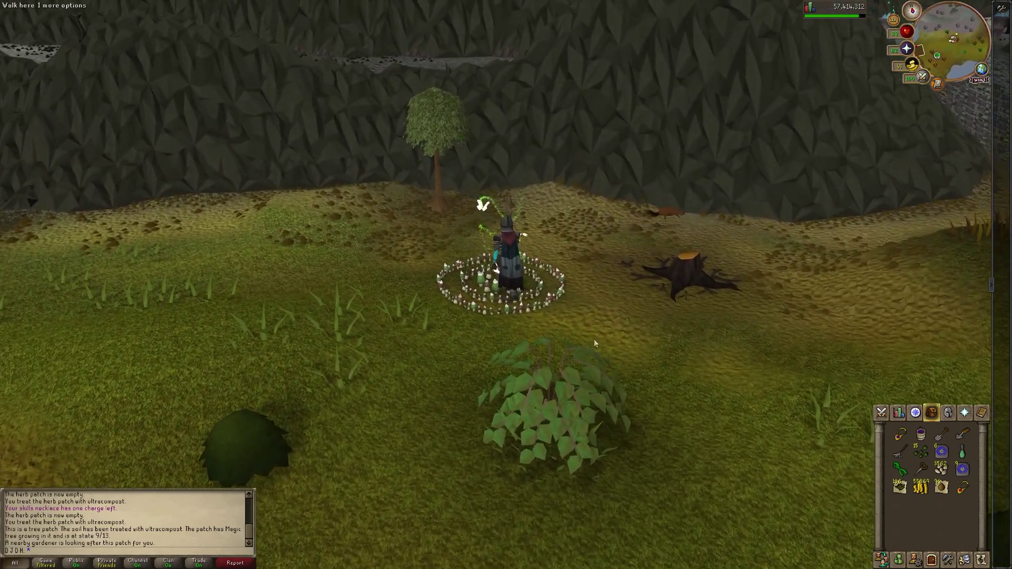
Swing the camera around toward the lake and walk the character down across the snow.
key(Right)
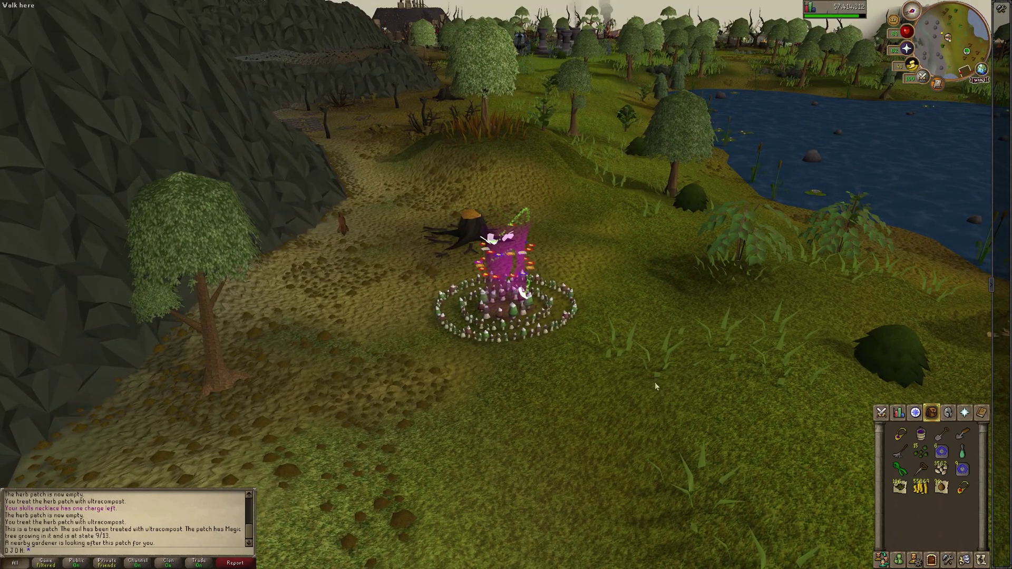
key(Left)
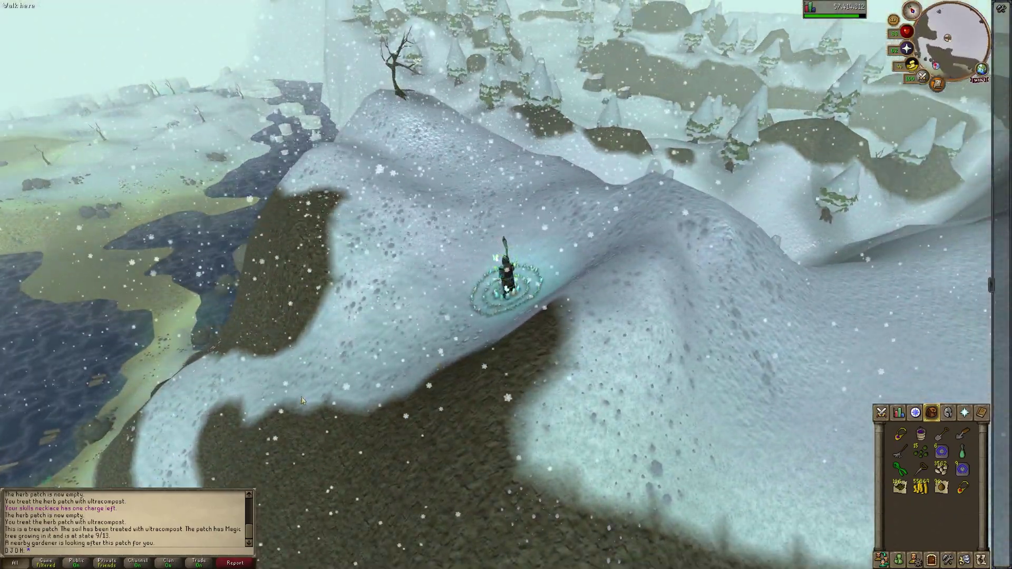
click(302, 401)
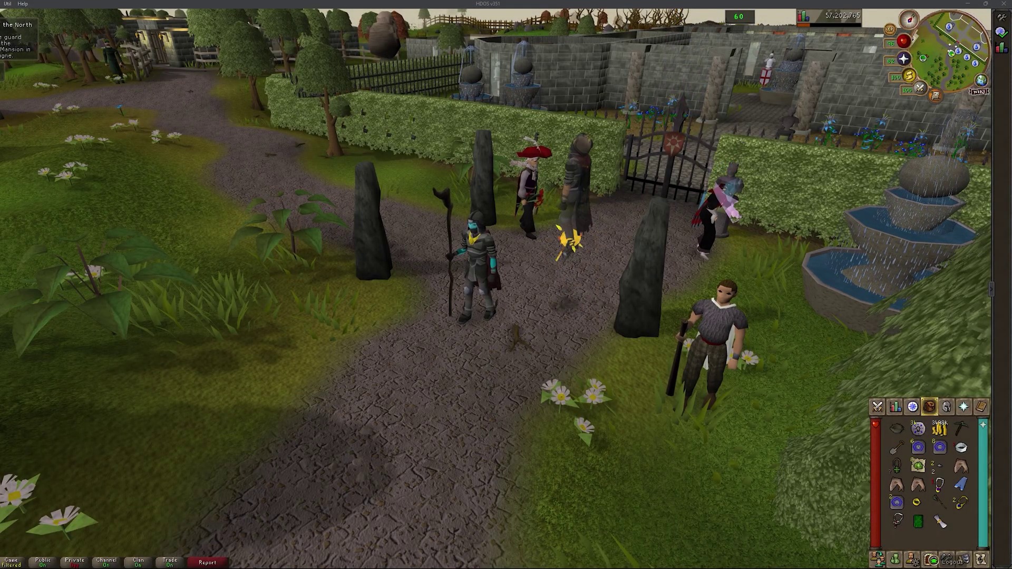
Open All Settings, turn on Show more information, and scroll through the Plugins list descriptions.
click(947, 559)
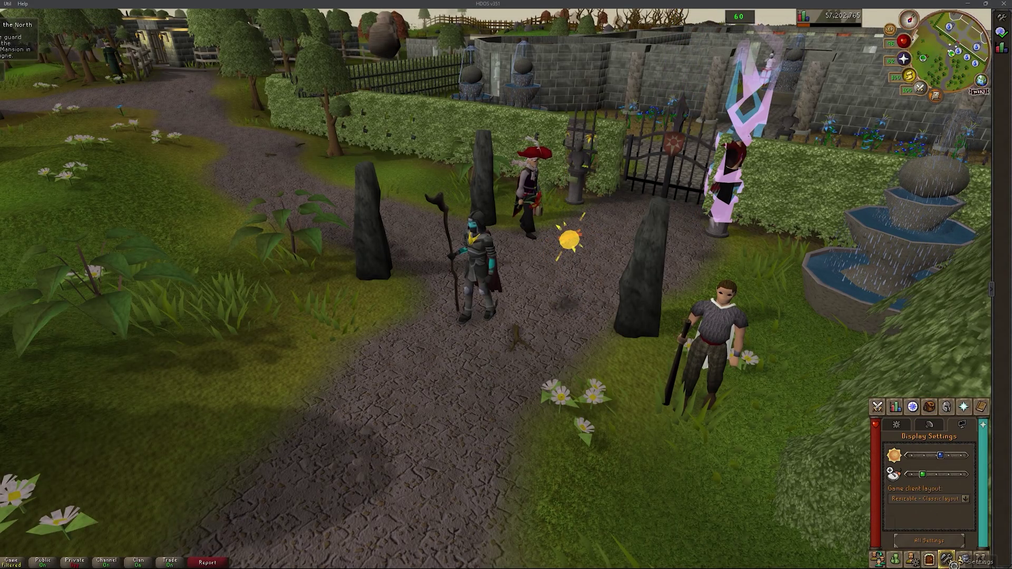
click(944, 544)
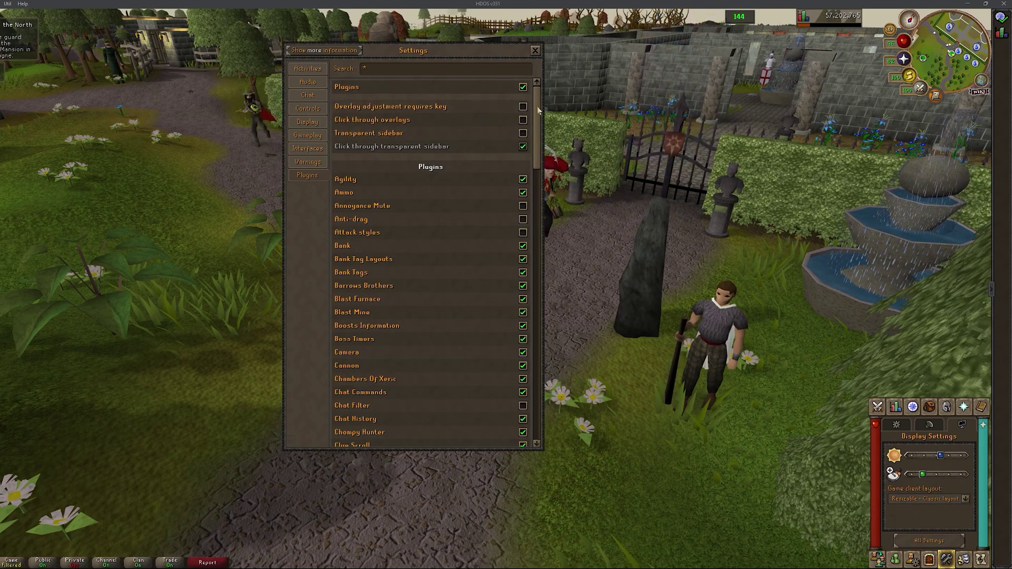
scroll(537, 109, down, 3)
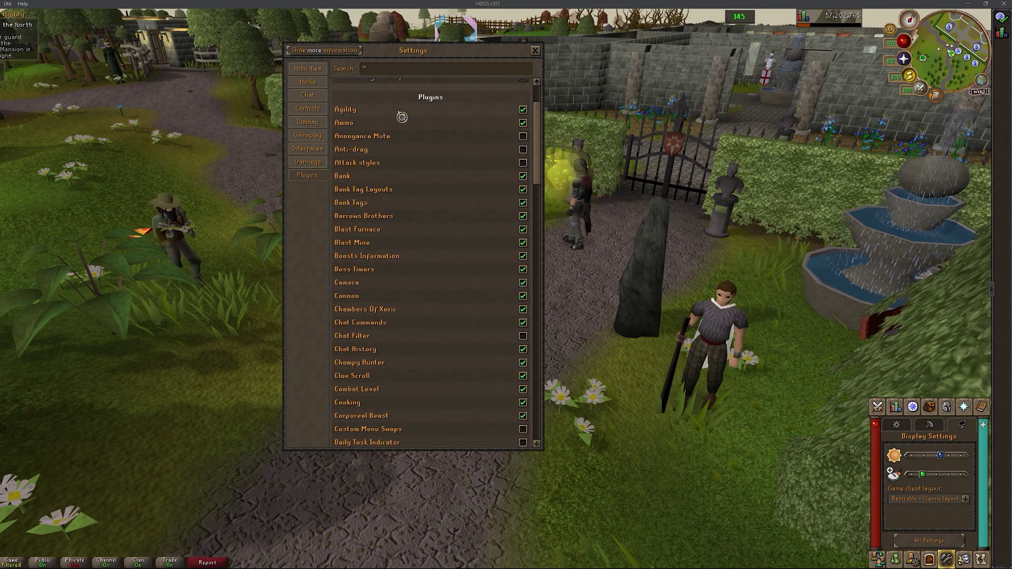
click(324, 50)
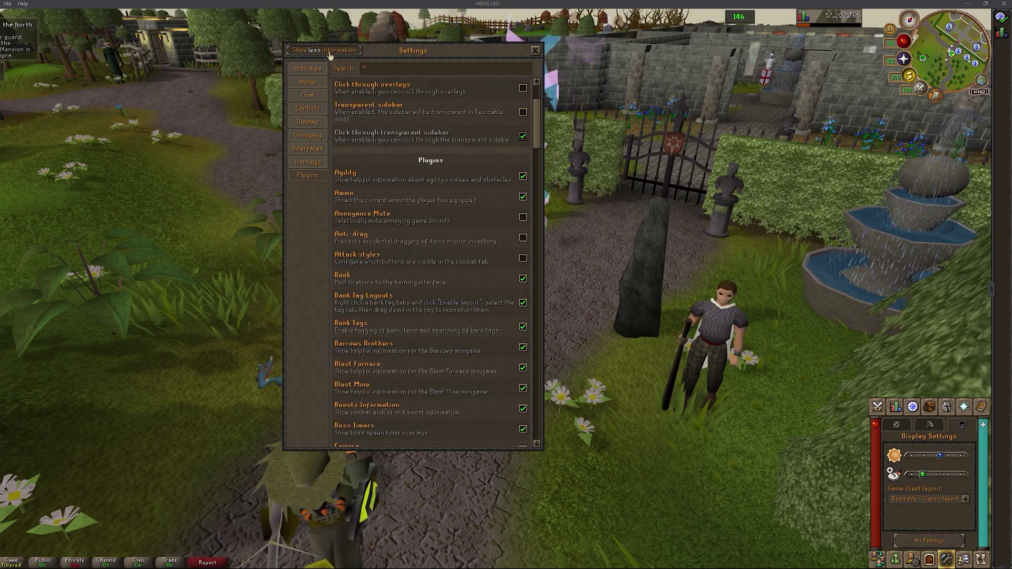
scroll(369, 116, down, 3)
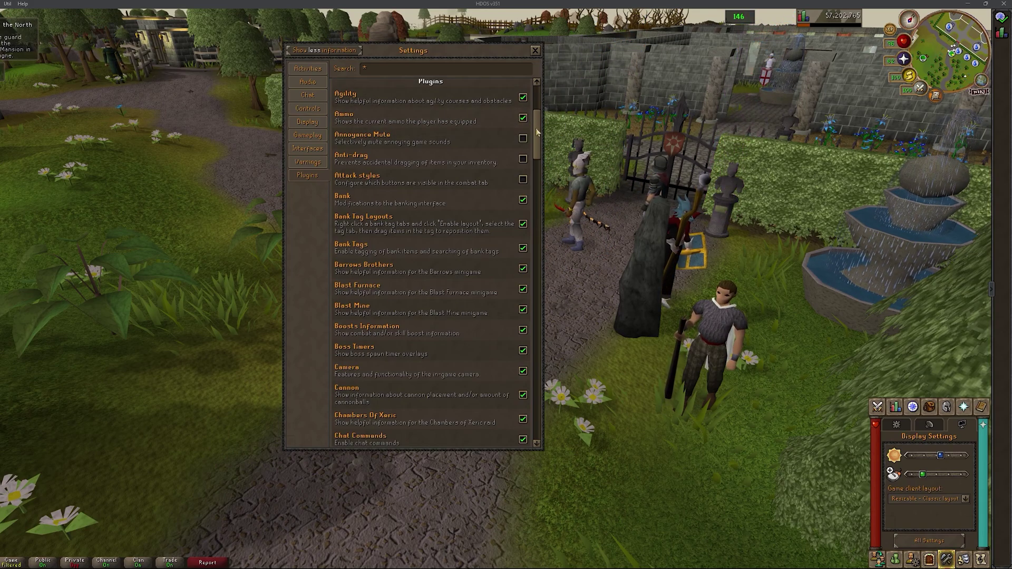
drag(536, 132, 536, 143)
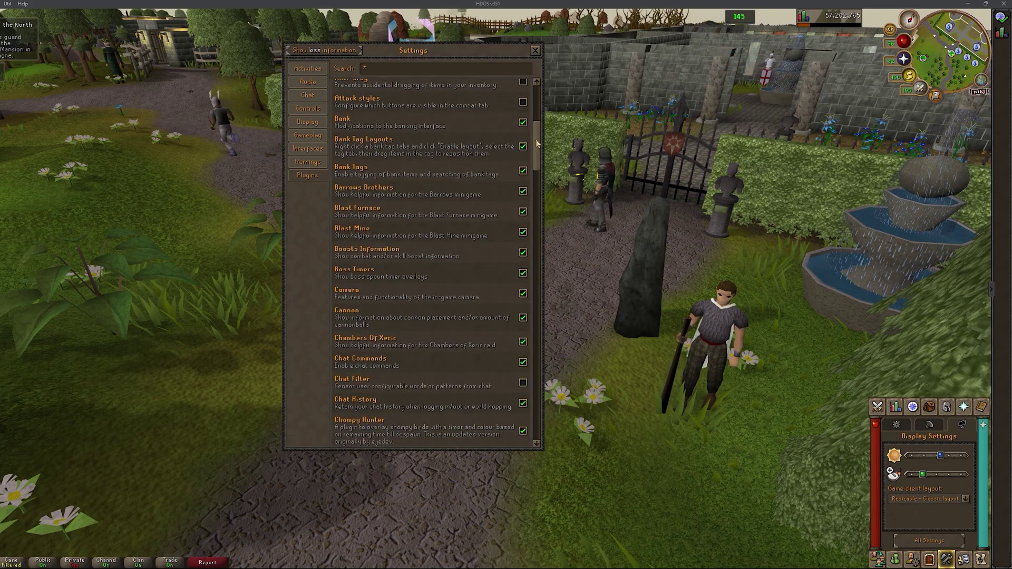
drag(537, 144, 534, 157)
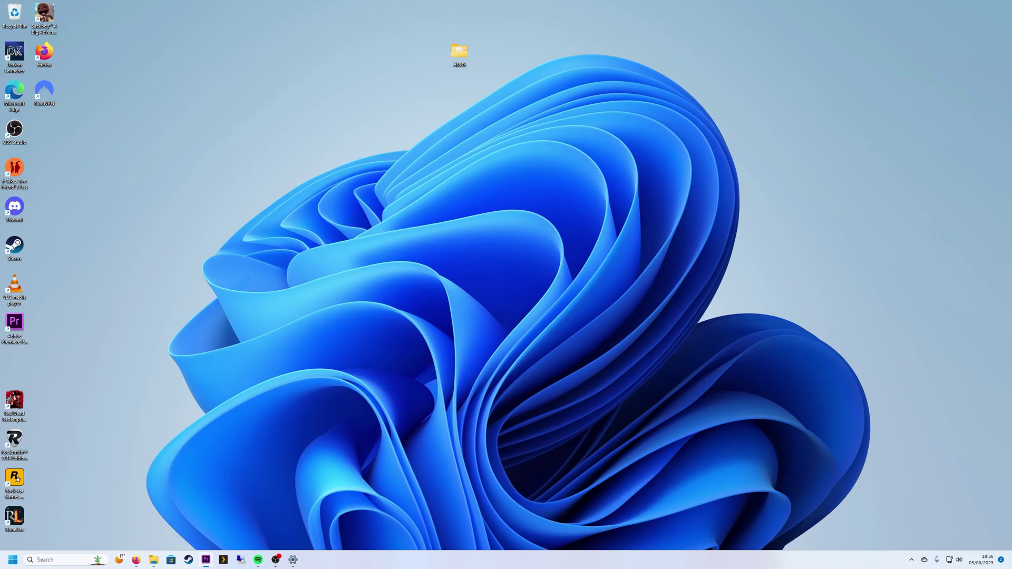
Search Google for 'hdos', go to hdos.dev, and download the Windows (64-BIT) installer.
click(136, 563)
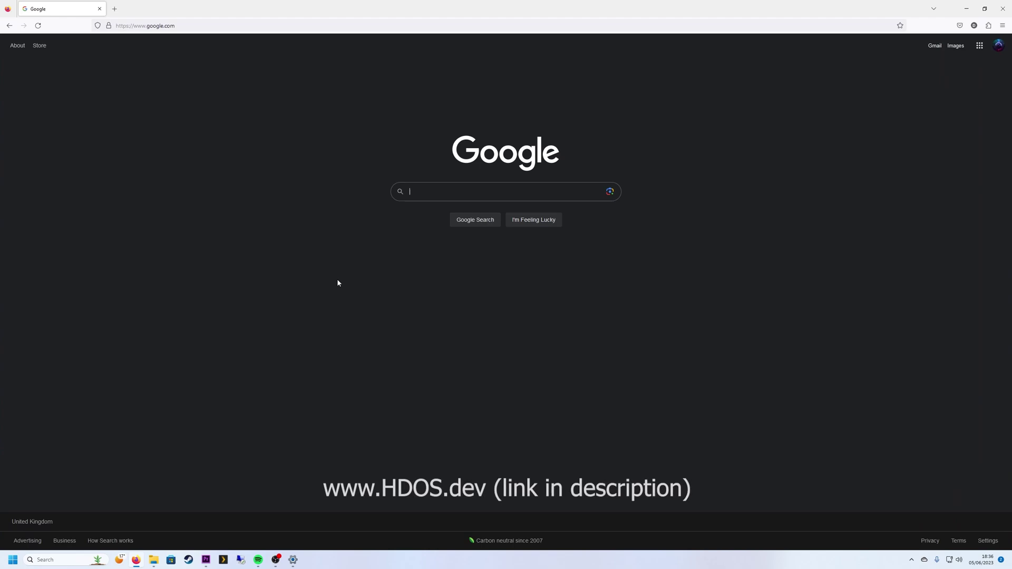
text(hdos)
key(Return)
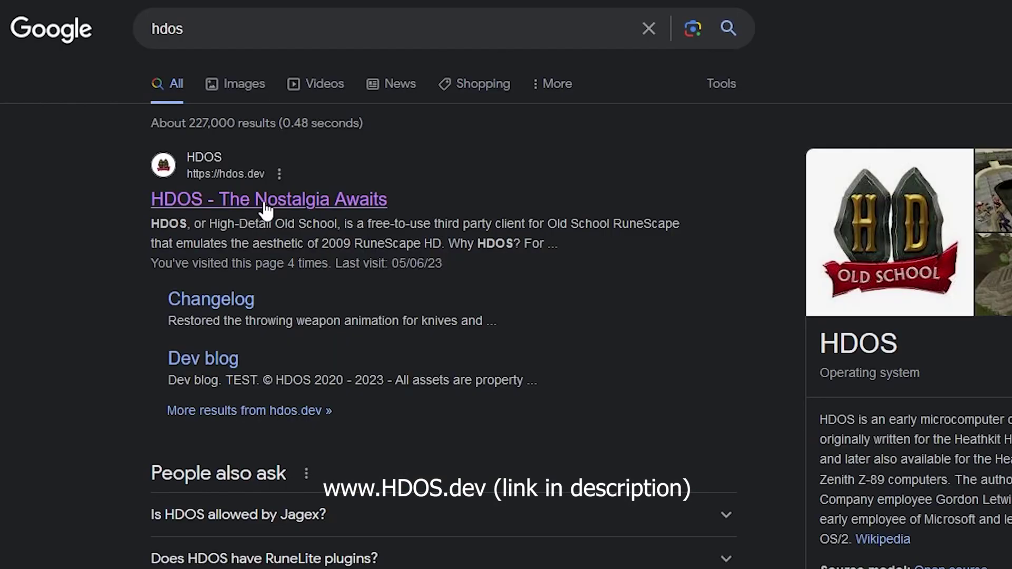
click(279, 211)
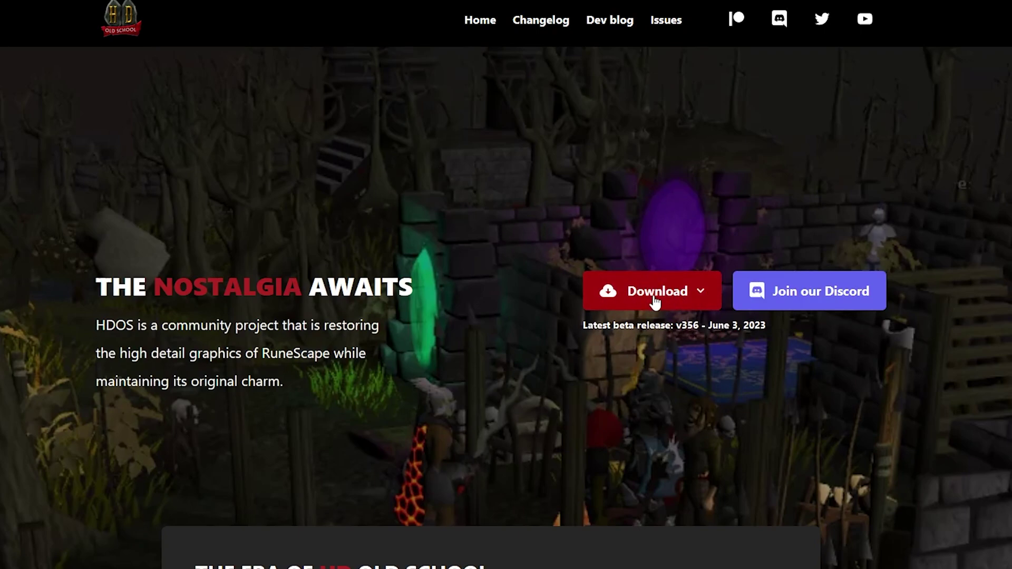
click(703, 298)
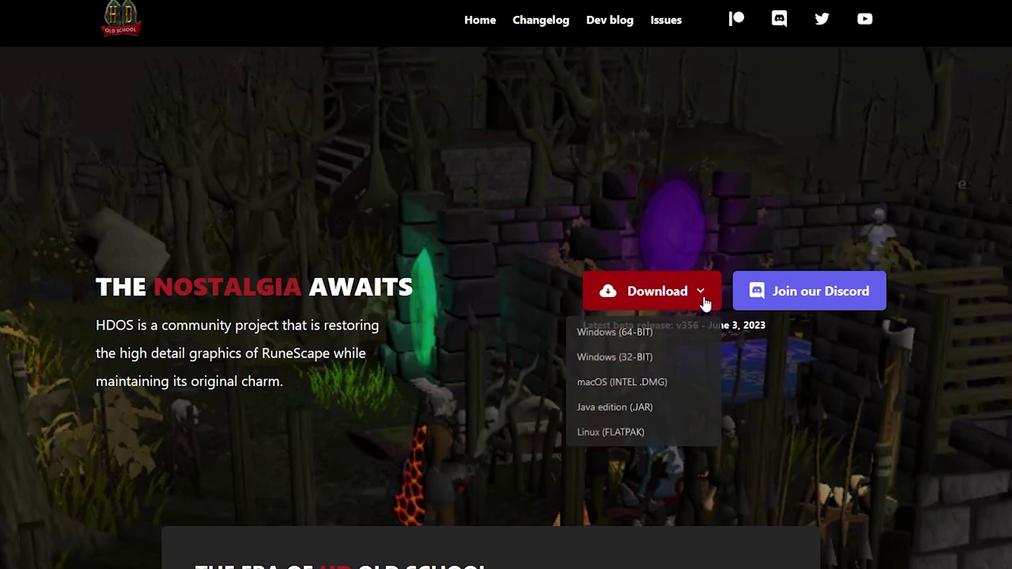
click(628, 337)
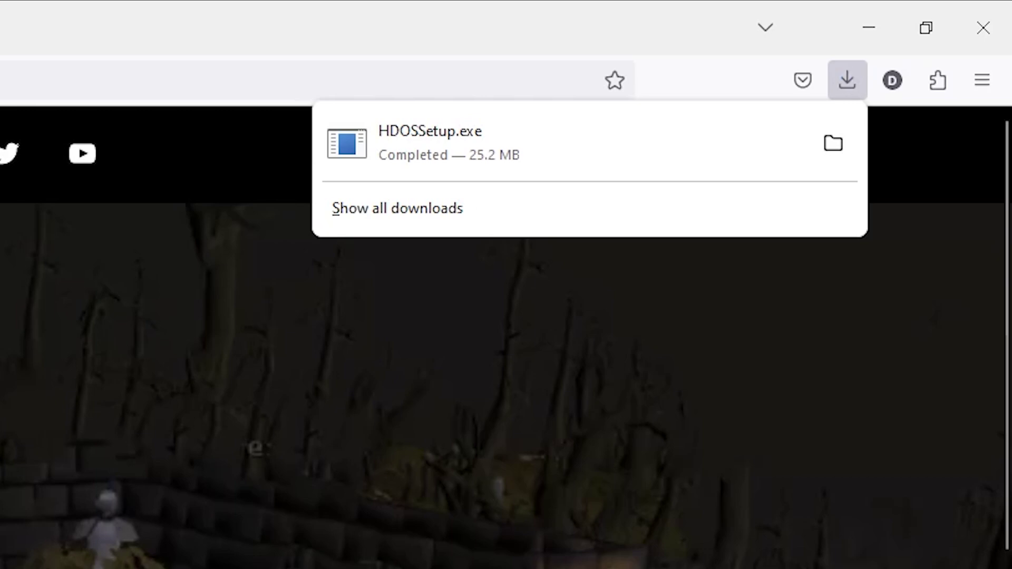
Run HDOSSetup.exe with default folders and a desktop icon, install, and finish to launch HDOS.
click(841, 152)
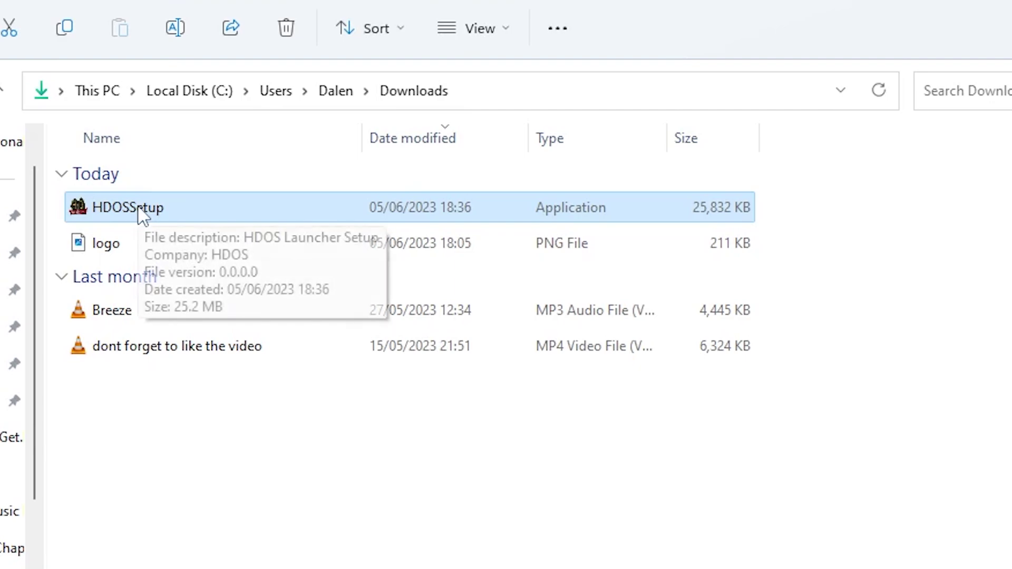
double_click(188, 222)
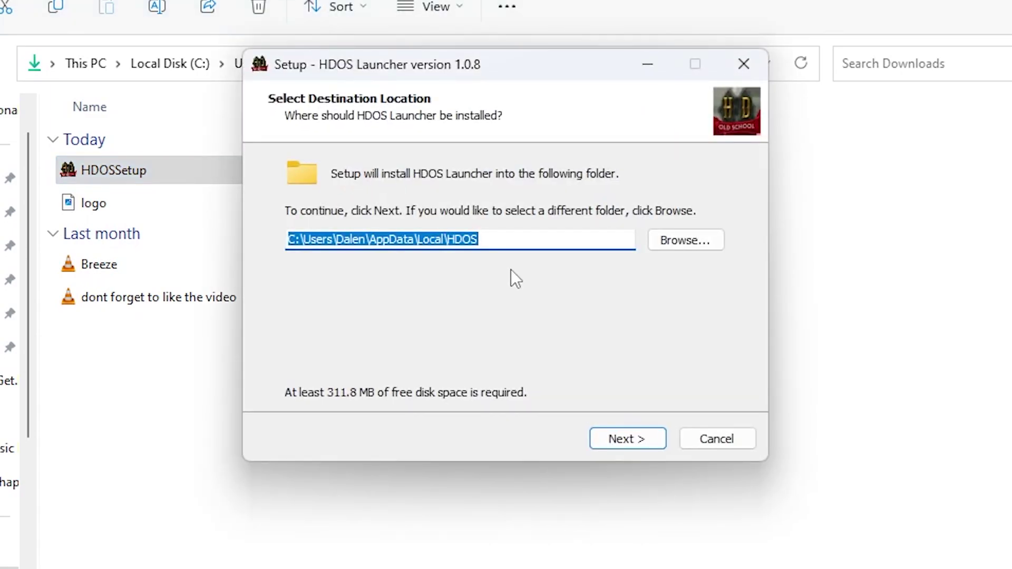
click(627, 443)
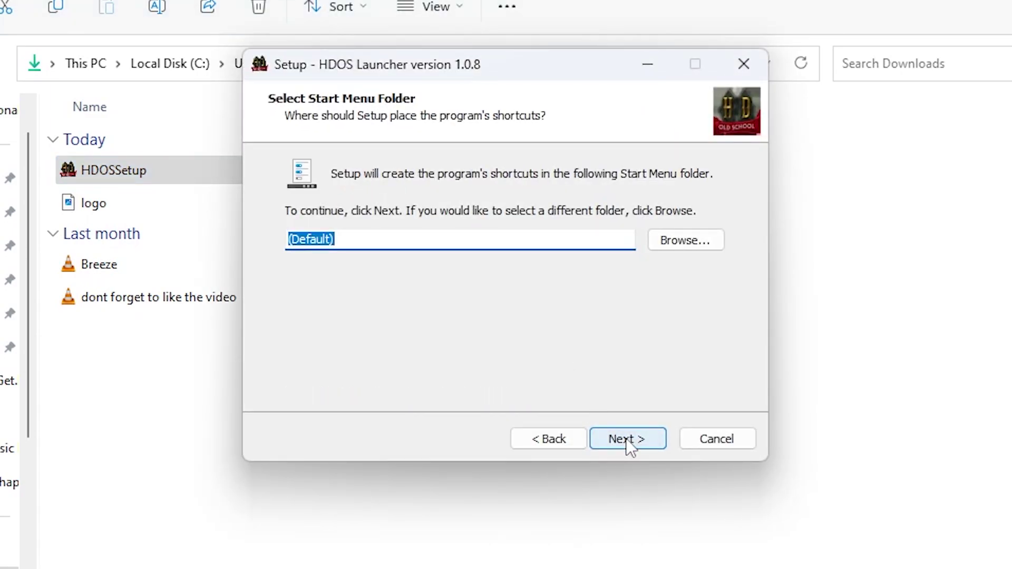
click(627, 441)
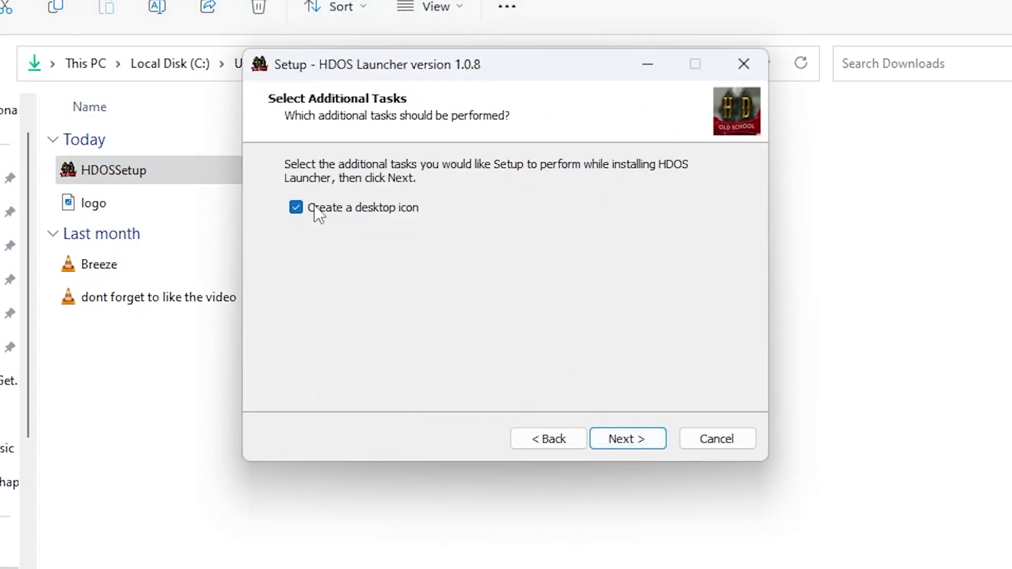
click(627, 440)
click(619, 440)
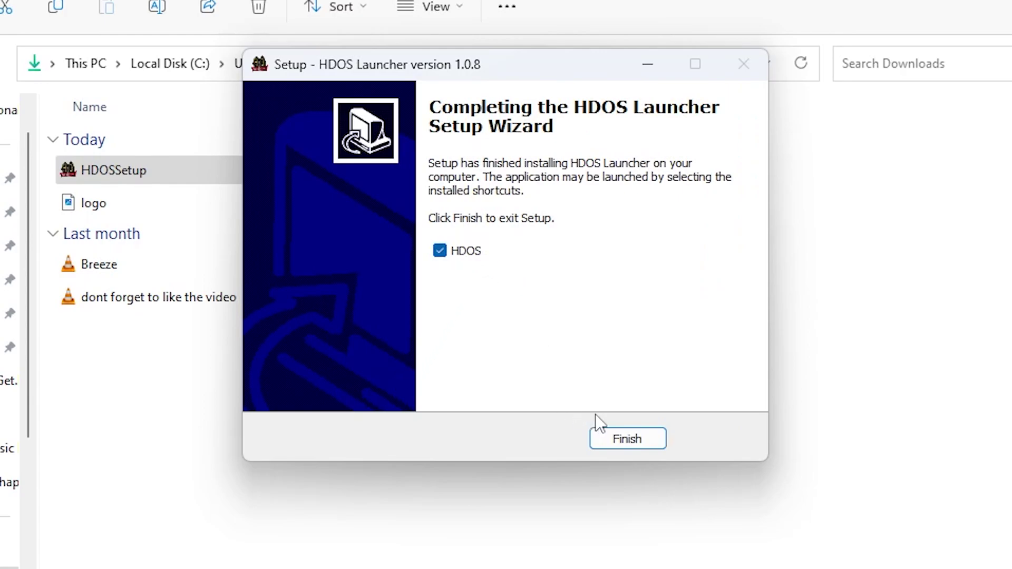
click(627, 439)
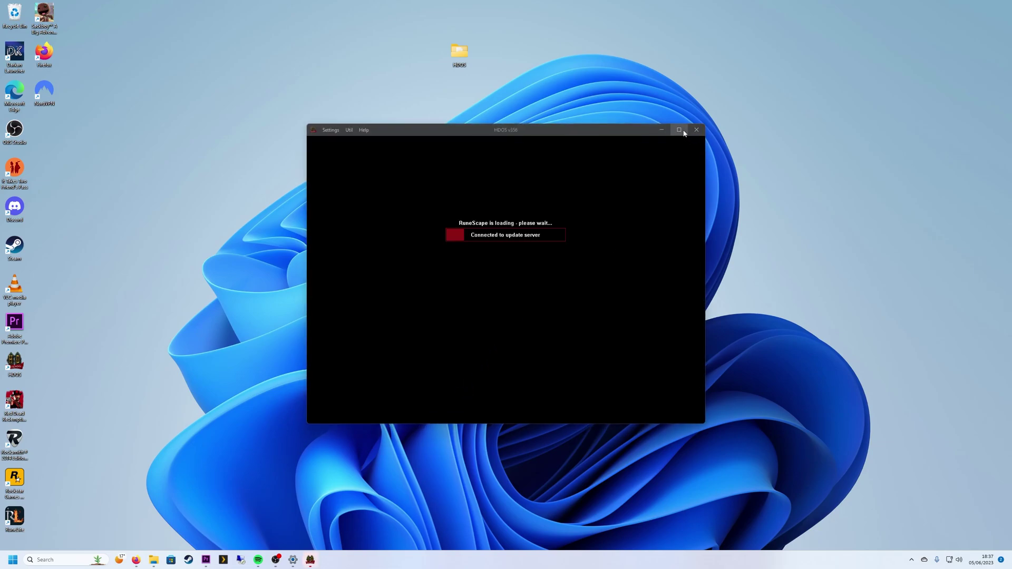
Maximize the HDOS window and browse the options in the Settings and Util menus.
click(683, 132)
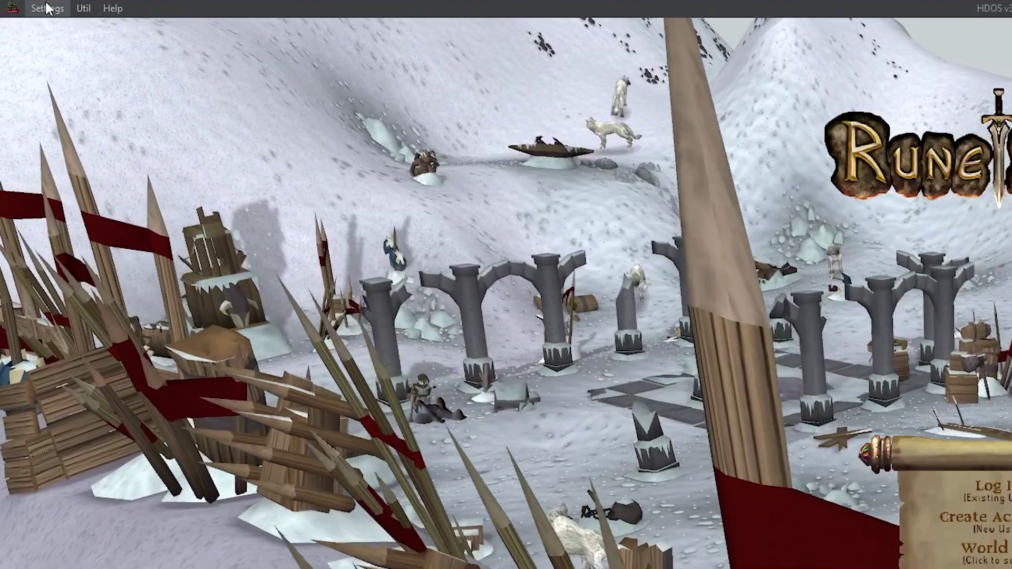
click(47, 7)
mouse_move(99, 111)
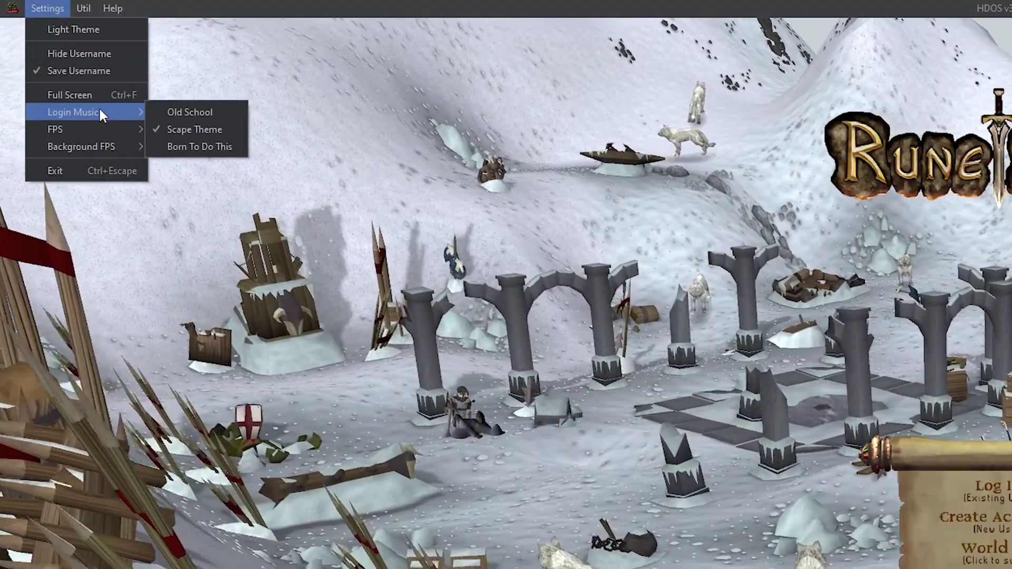
mouse_move(105, 129)
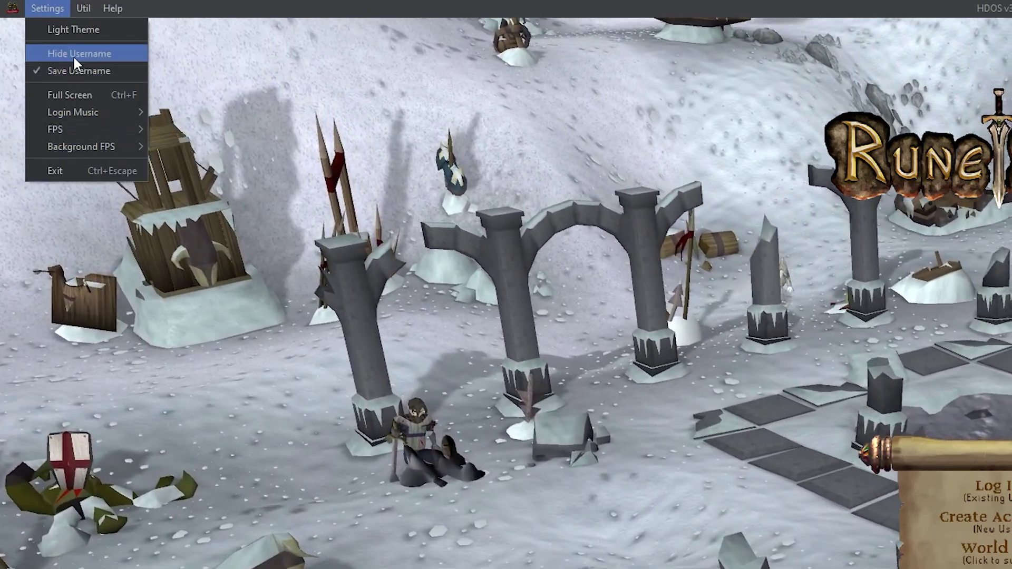
mouse_move(83, 8)
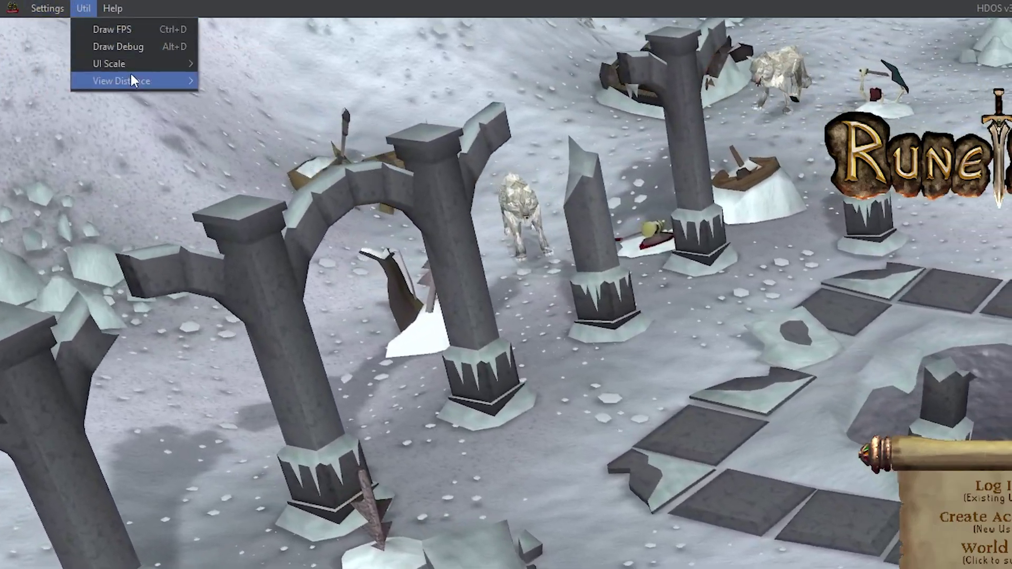
mouse_move(131, 80)
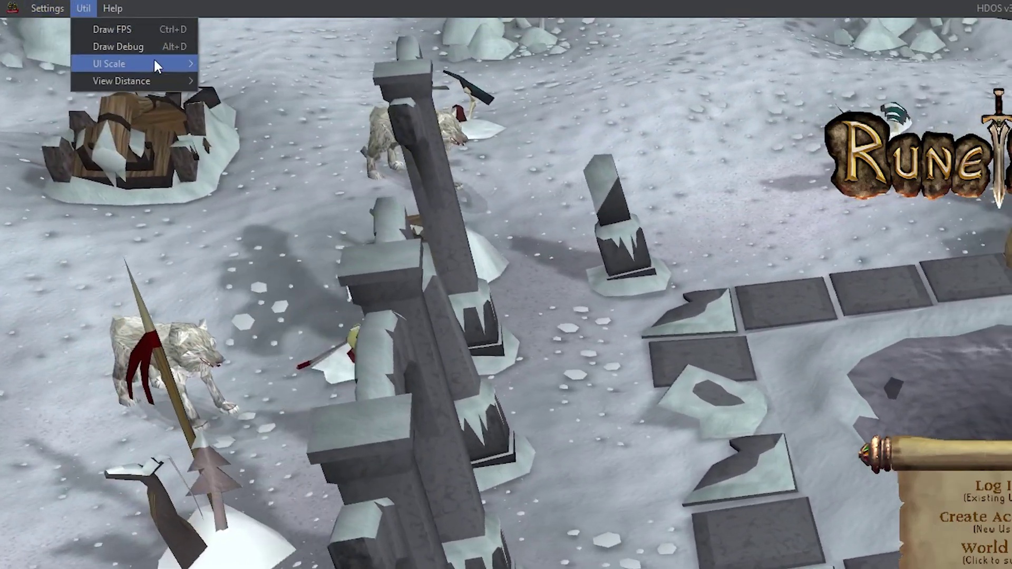
mouse_move(183, 61)
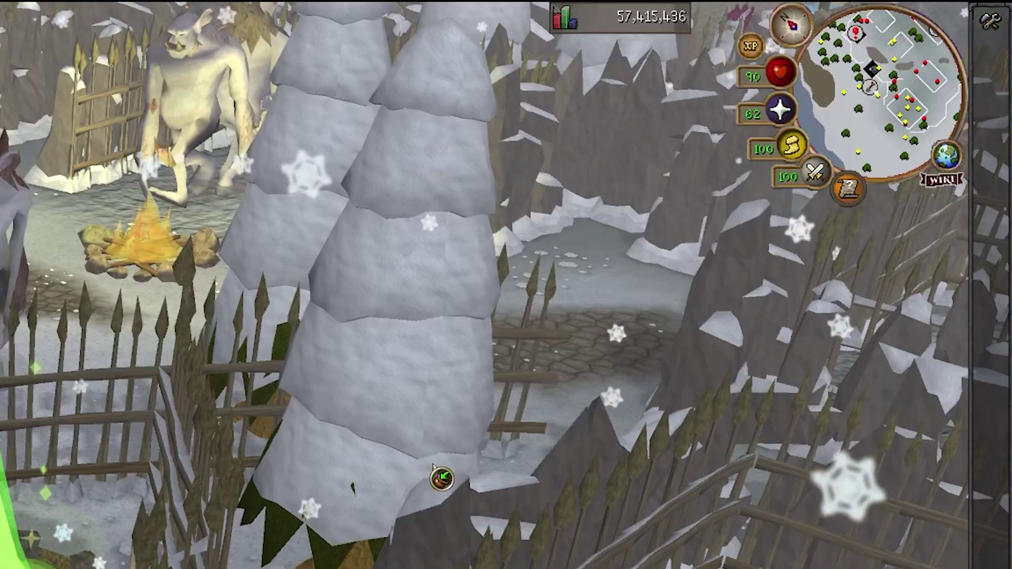
In the plugin sidebar, enable the Agility, Bank, Boosts information and Camera plugins.
click(991, 22)
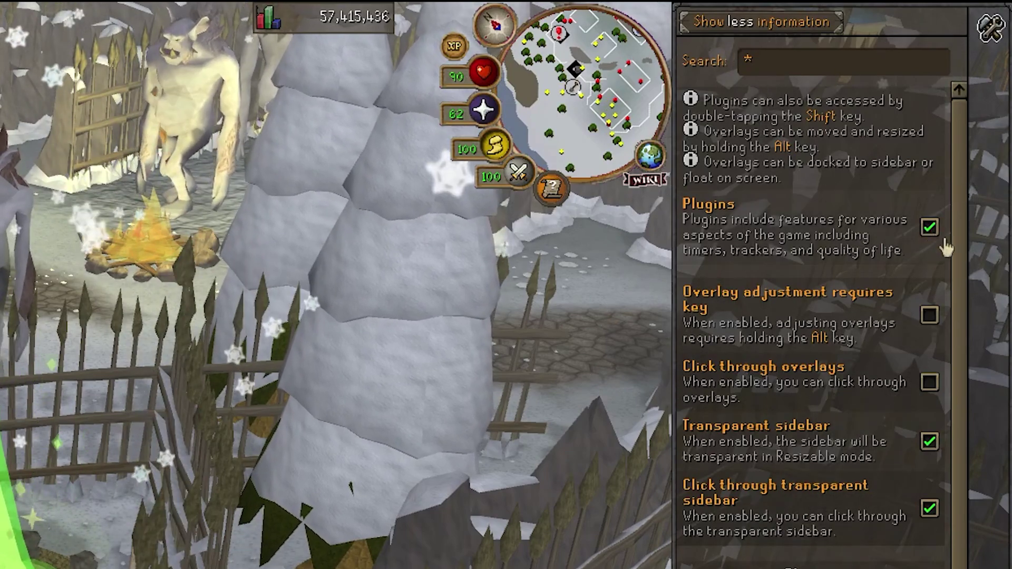
drag(959, 254, 926, 306)
click(929, 284)
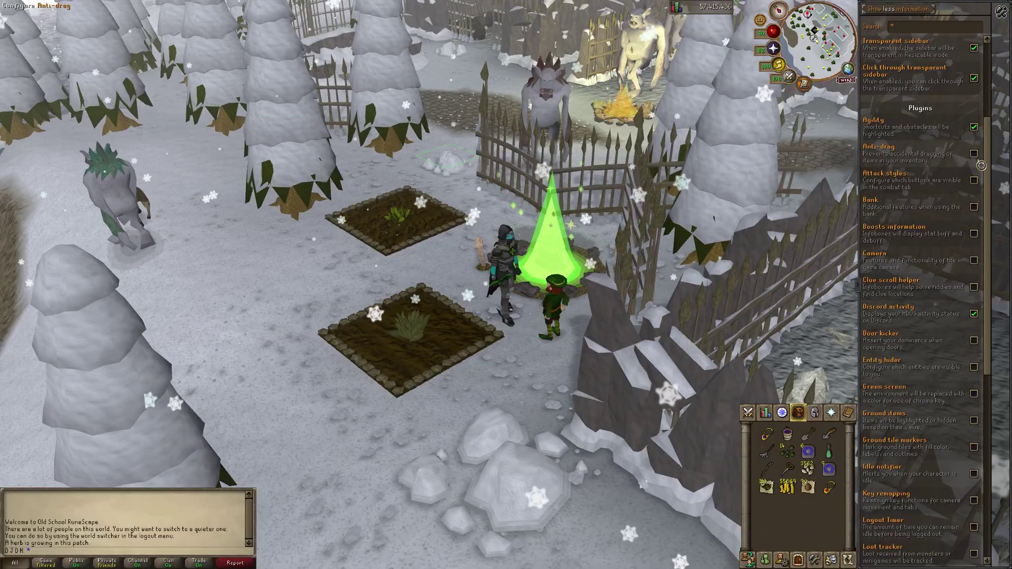
click(974, 206)
click(974, 234)
click(974, 260)
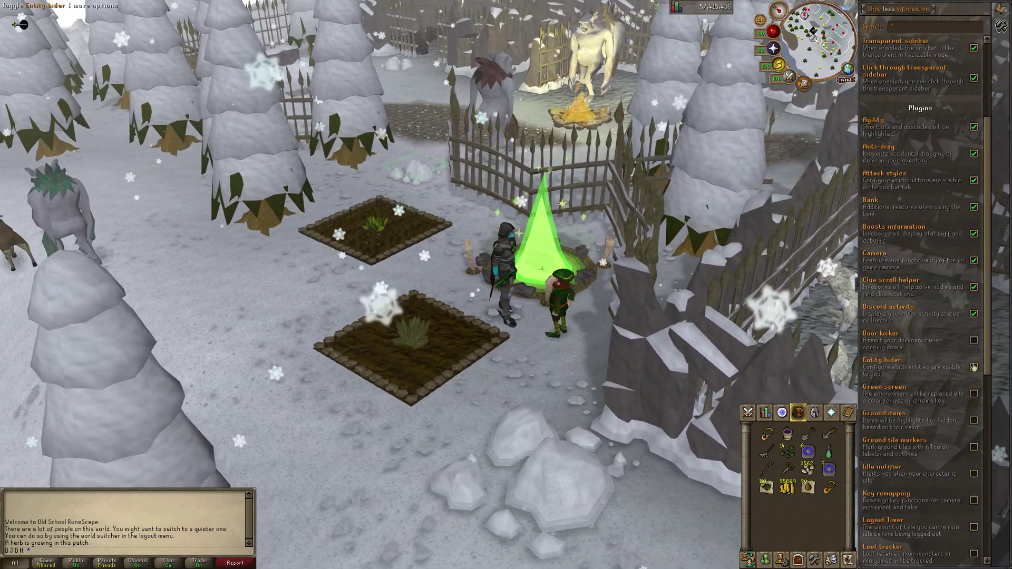
Enable Ground items, Ground tile markers, Idle notifier, Logout Timer and Loot tracker, toggling Key remapping.
scroll(972, 375, down, 3)
click(974, 331)
click(973, 358)
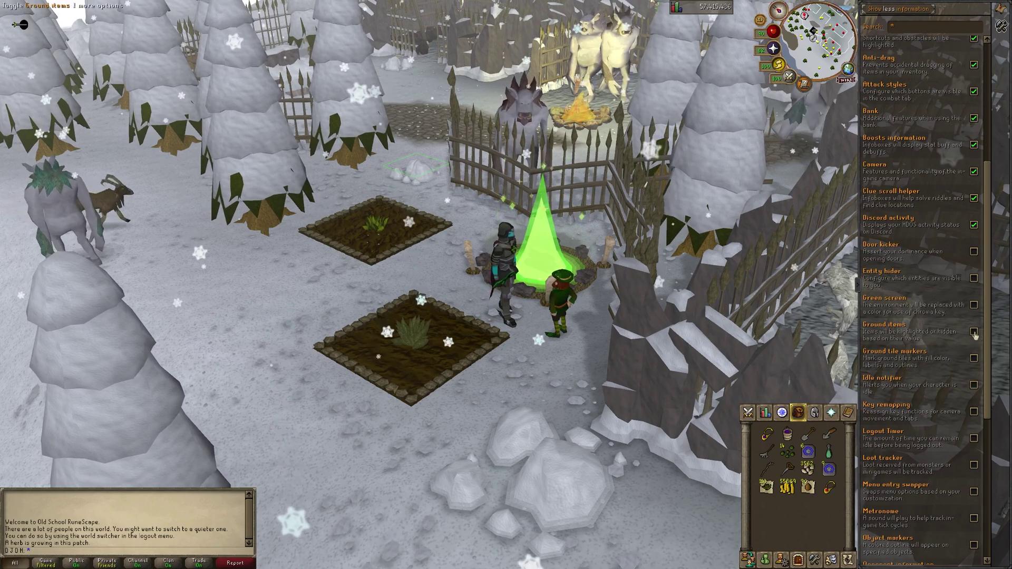
click(974, 385)
click(974, 411)
click(974, 438)
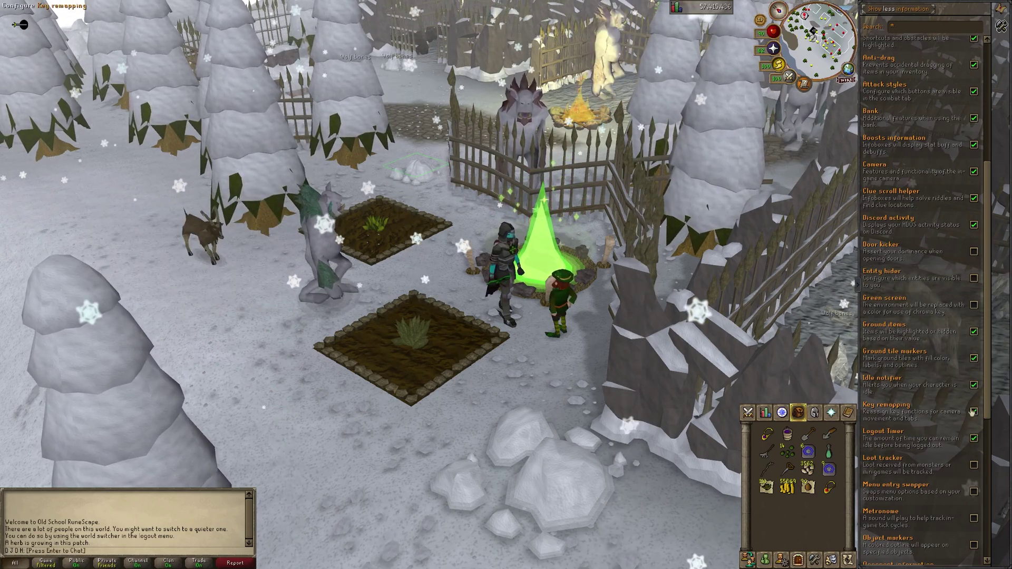
click(974, 466)
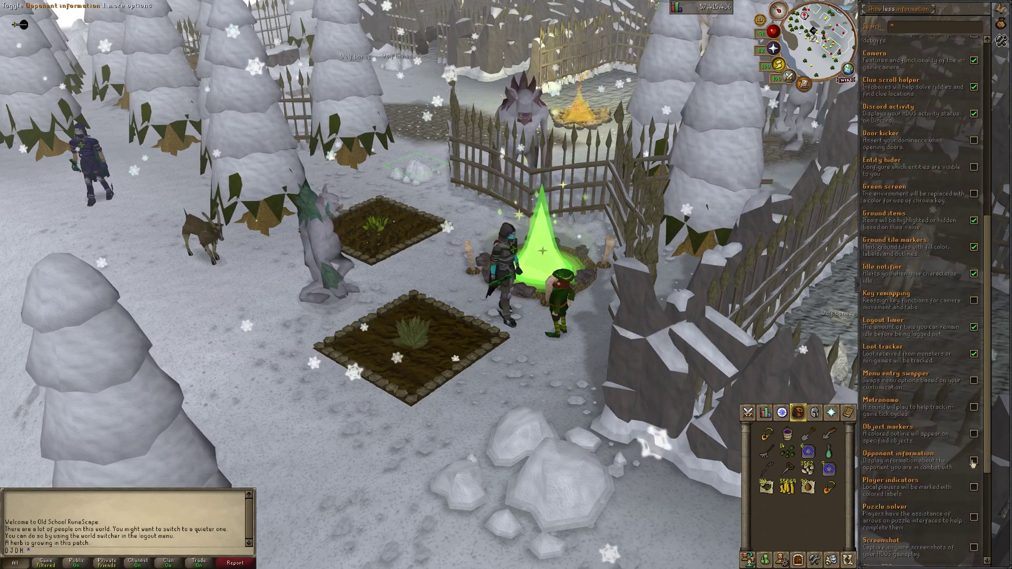
click(1001, 24)
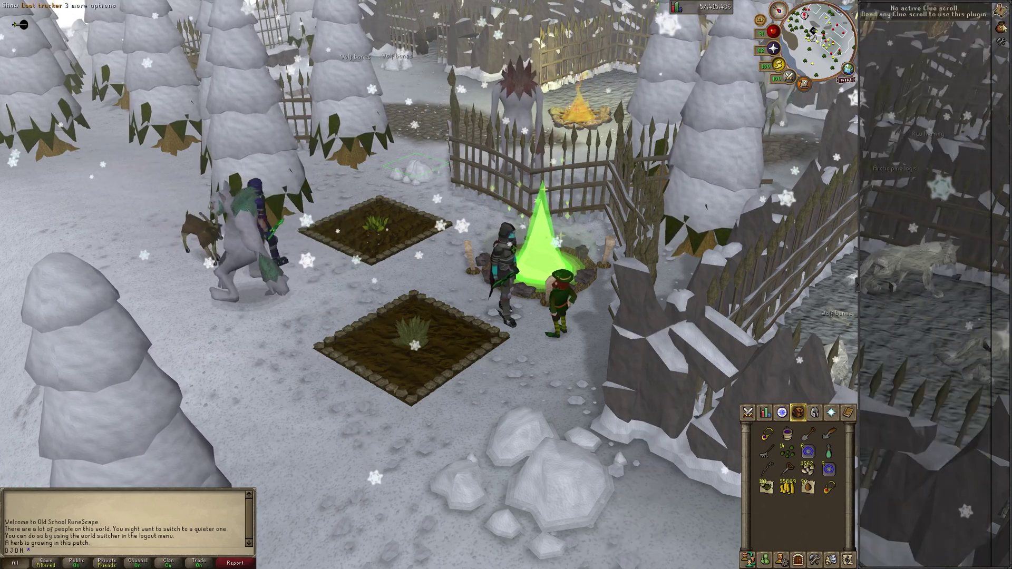
click(1001, 41)
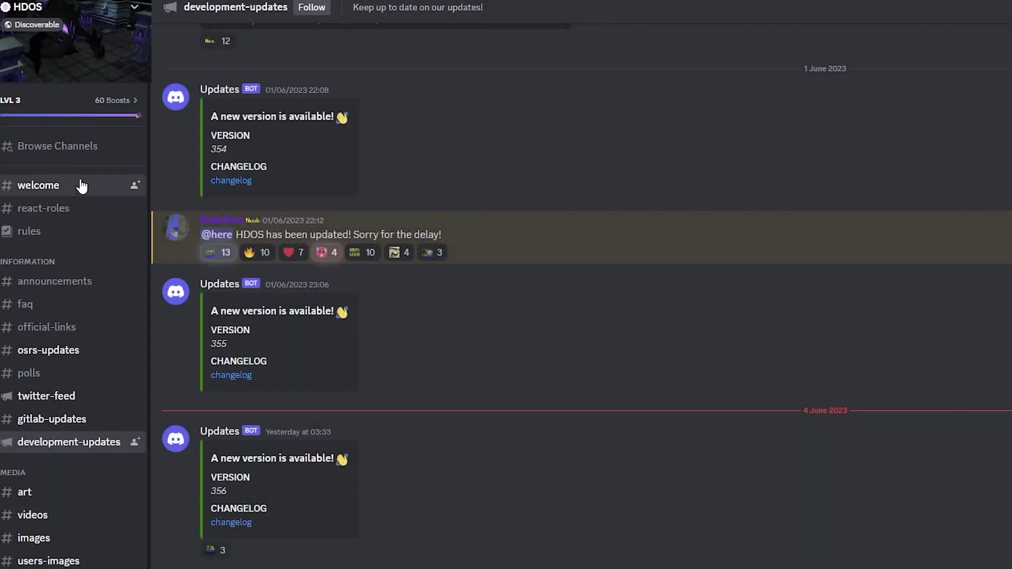
Browse the HDOS Discord #welcome and #announcements channels, then turn on protection from missiles in-game.
click(80, 185)
scroll(312, 486, down, 15)
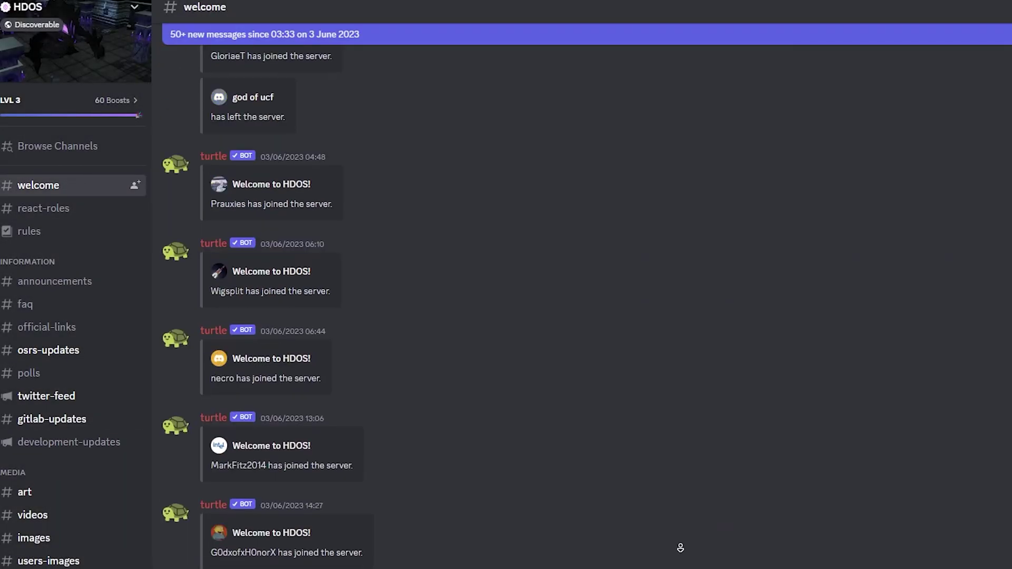
click(50, 281)
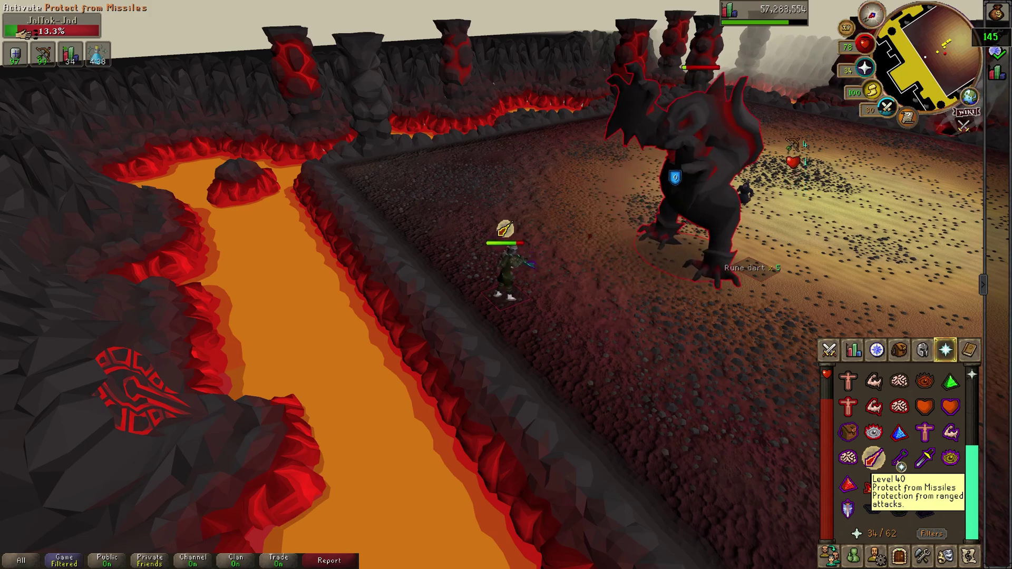
click(887, 465)
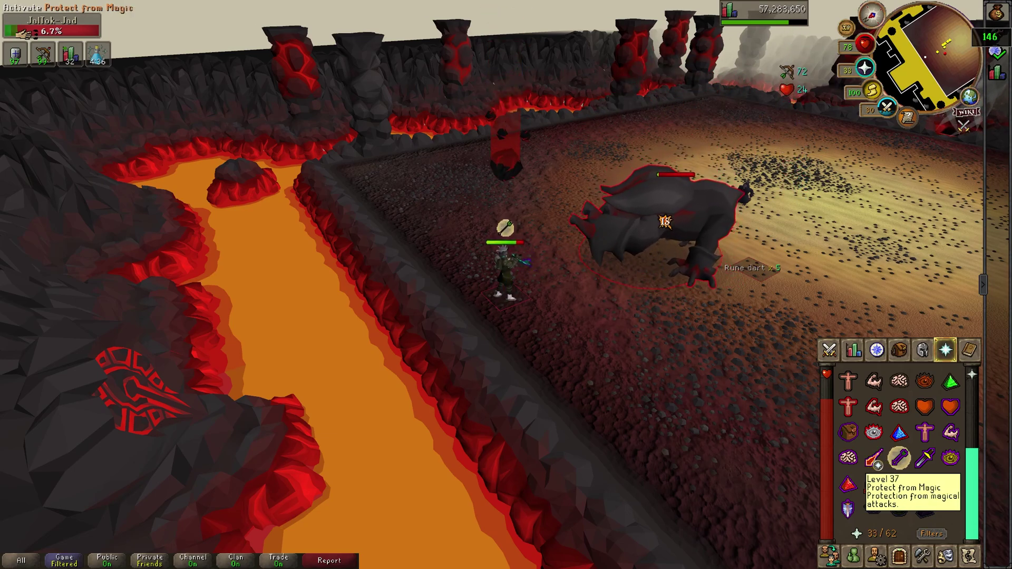